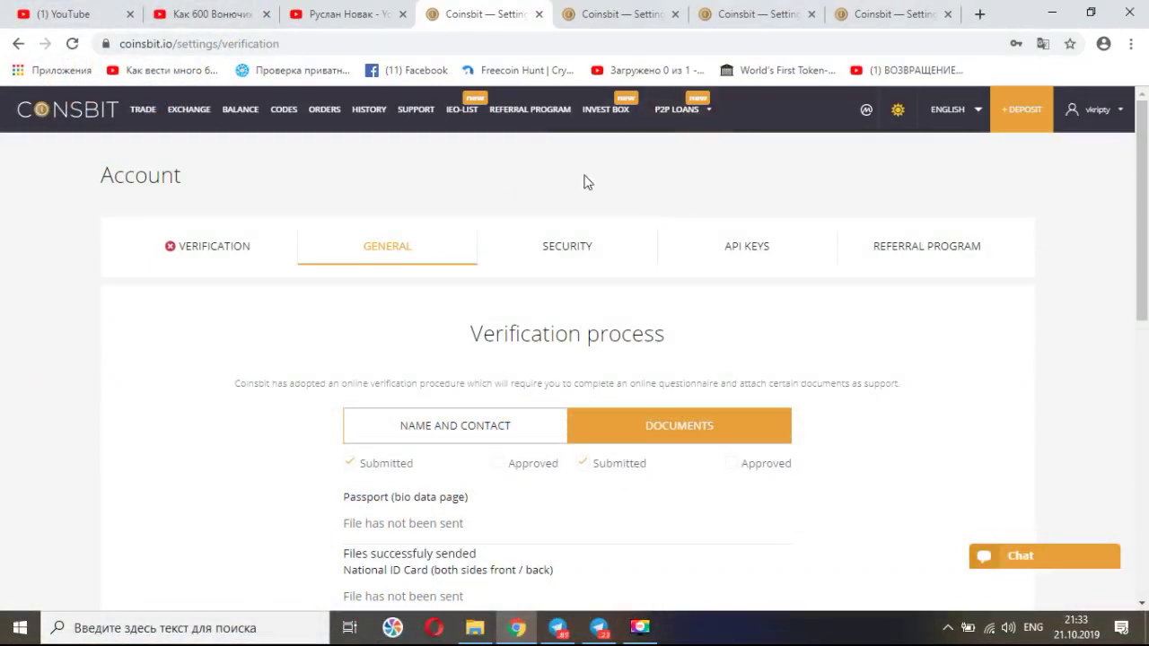
Look at the YouTube channel's video list and the Criptysha Telegram group, returning to the Coinsbit verification page in the browser.
click(343, 15)
click(503, 260)
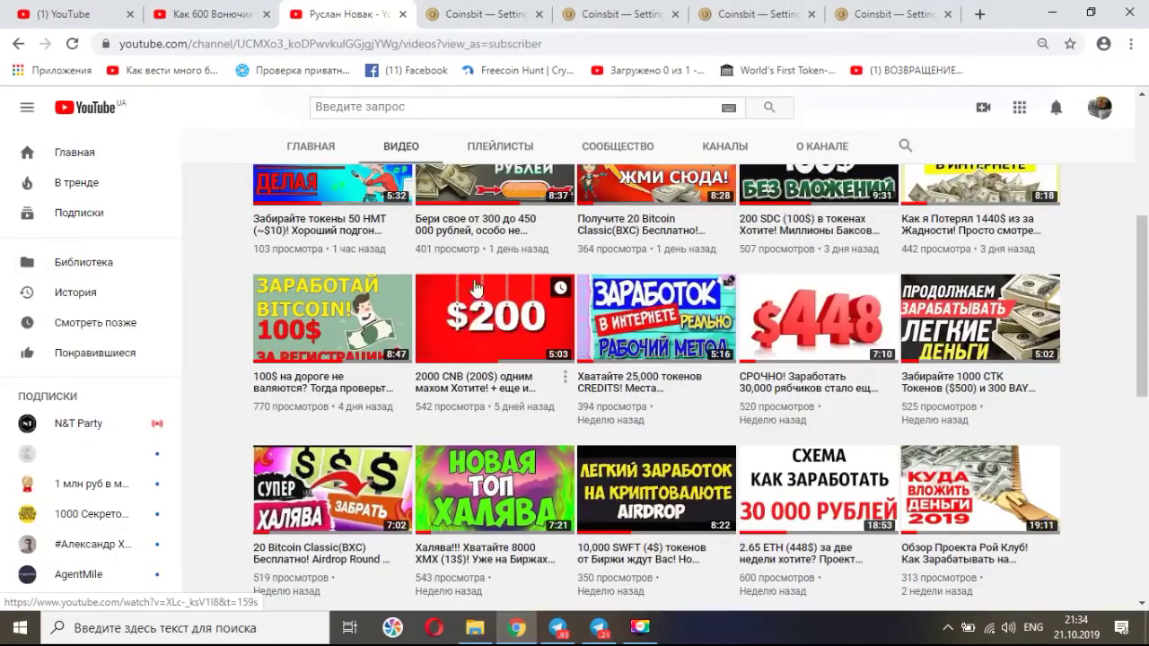
click(489, 11)
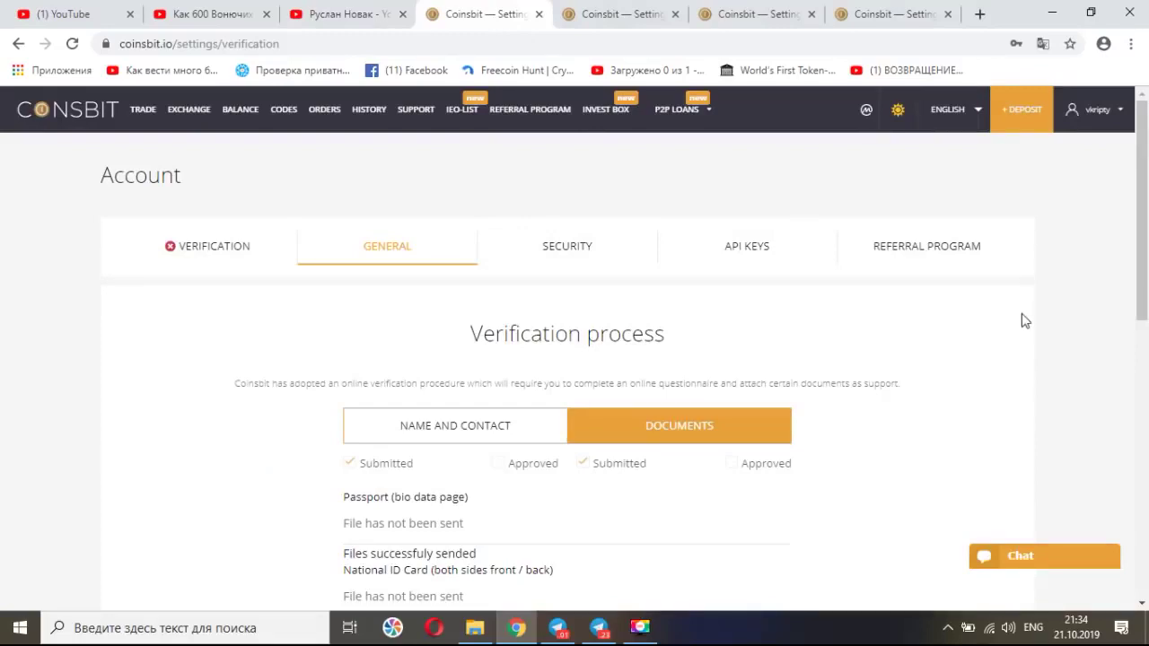
click(592, 634)
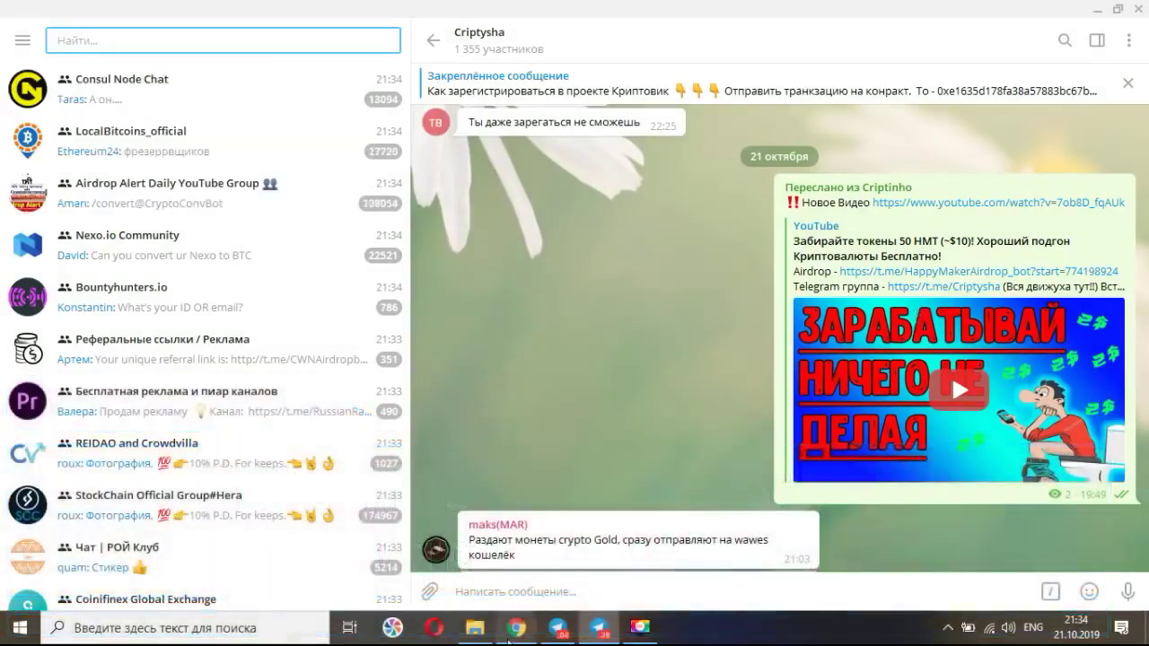
click(517, 627)
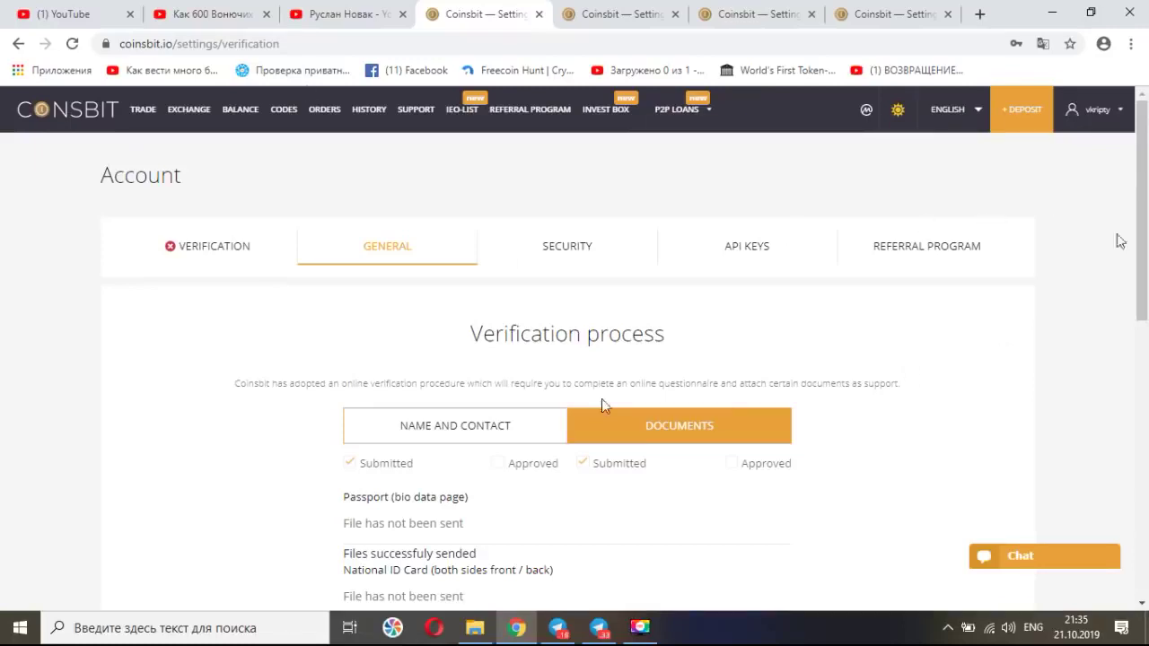
Check the options in the account menu and look over the account's verification page.
click(1121, 125)
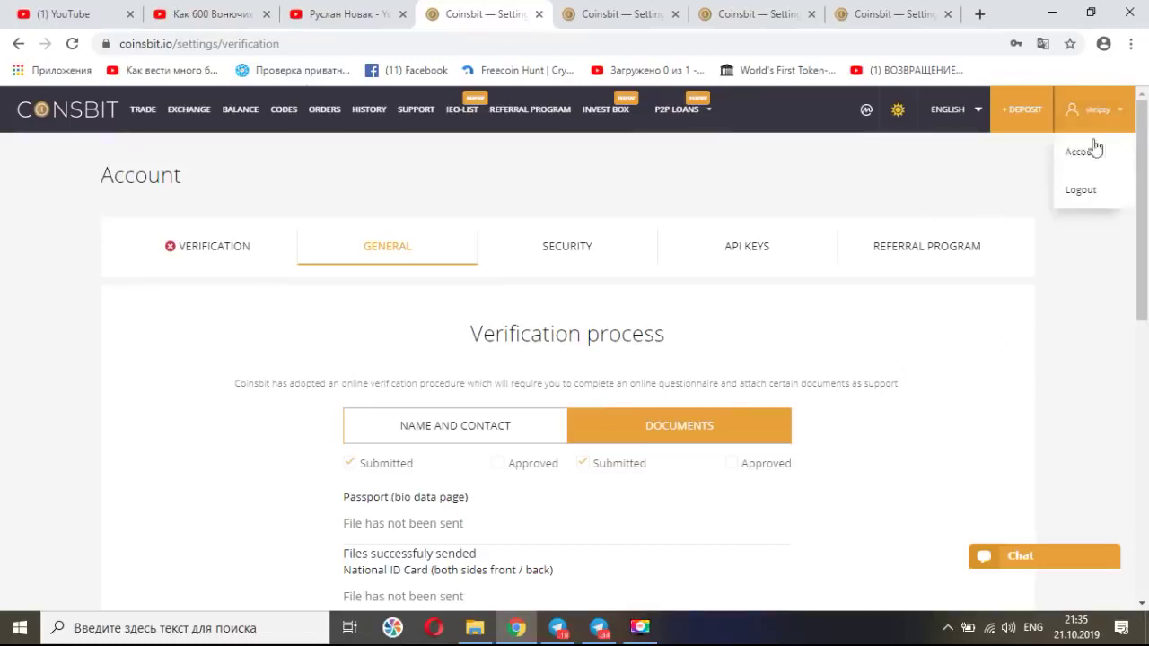
click(1086, 283)
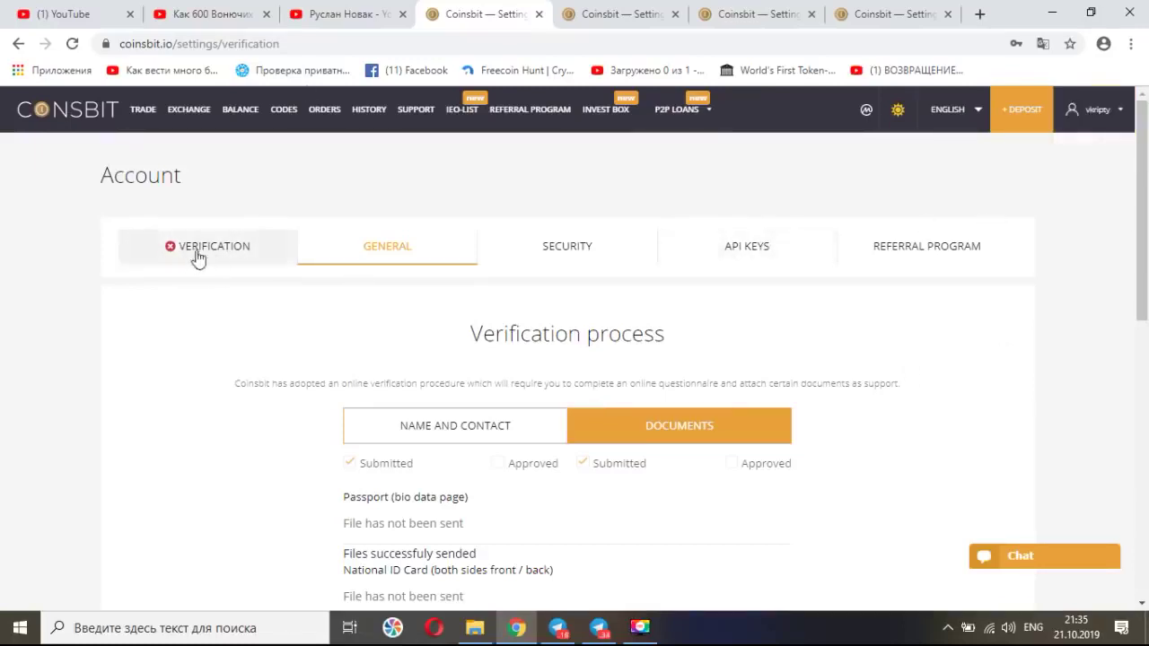
scroll(1038, 278, down, 2)
scroll(1060, 277, up, 2)
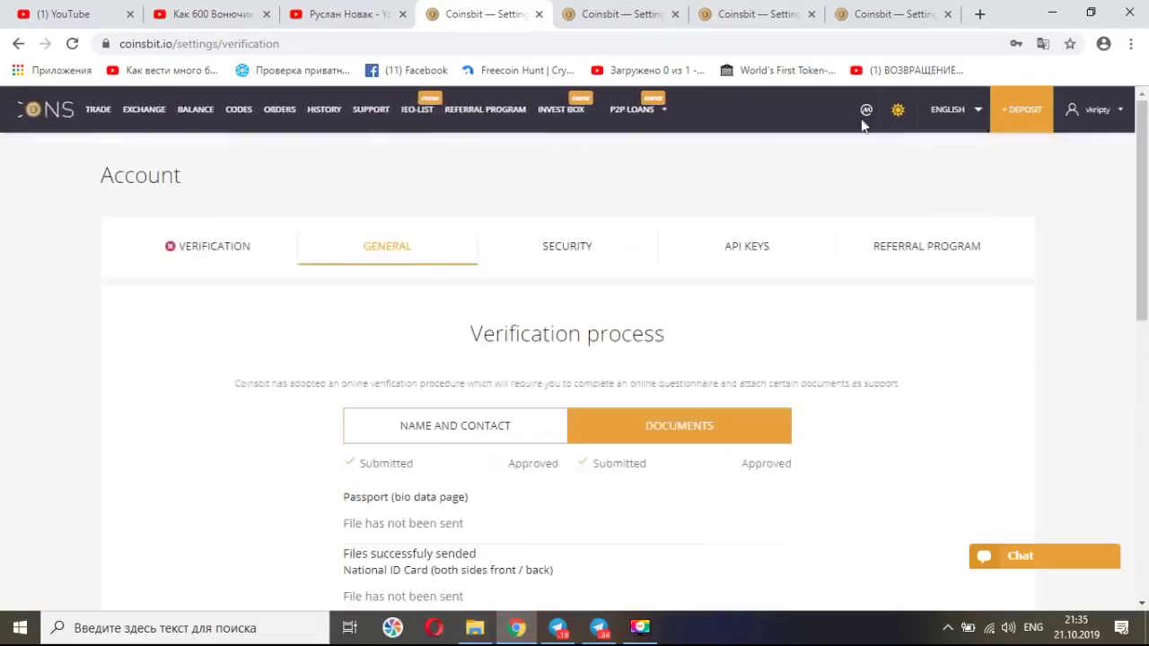
scroll(805, 197, down, 3)
scroll(756, 108, up, 3)
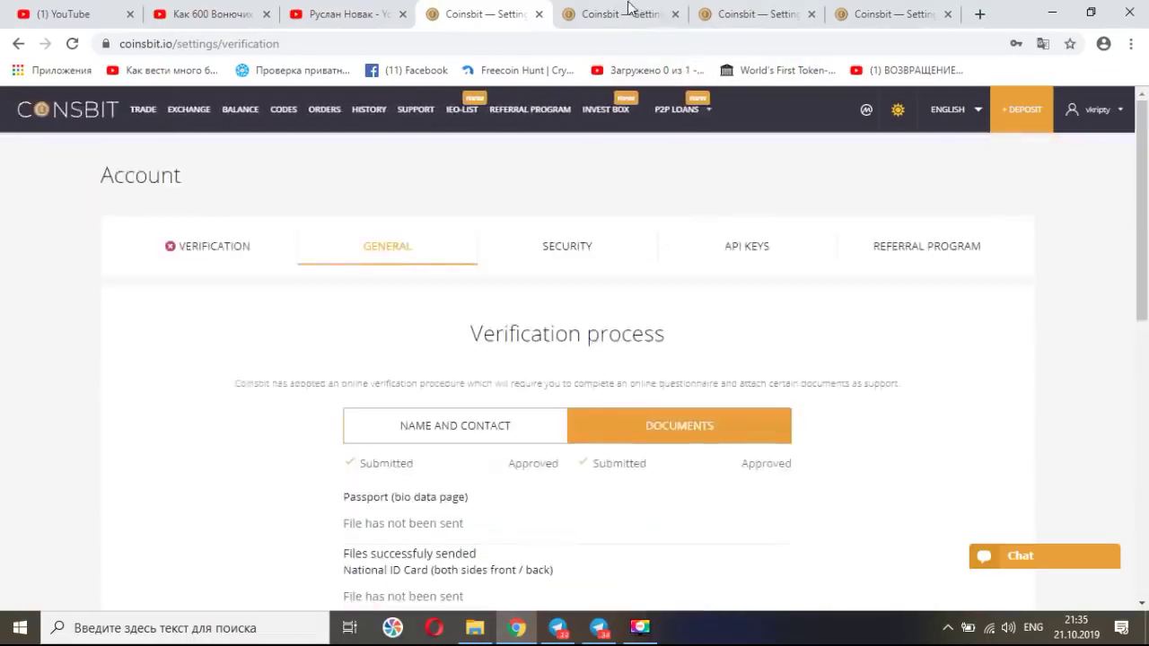
Switch to the blank Name and Contact verification form and review its personal name fields.
click(632, 14)
scroll(929, 246, down, 5)
scroll(921, 261, up, 5)
scroll(922, 269, down, 2)
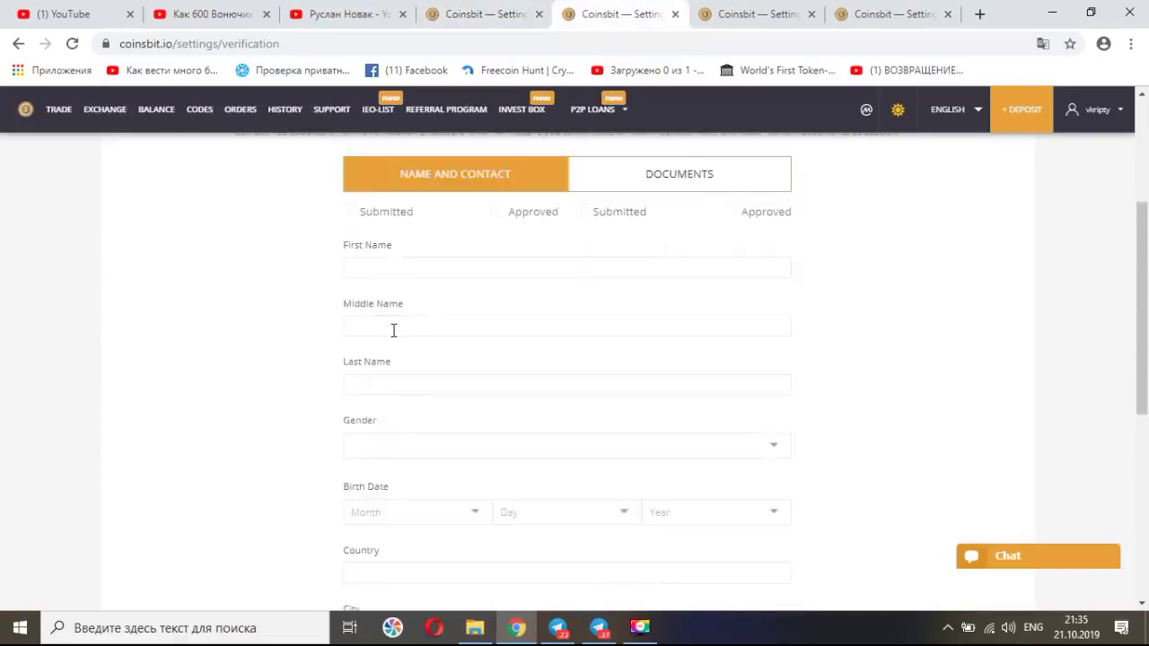
scroll(395, 413, down, 1)
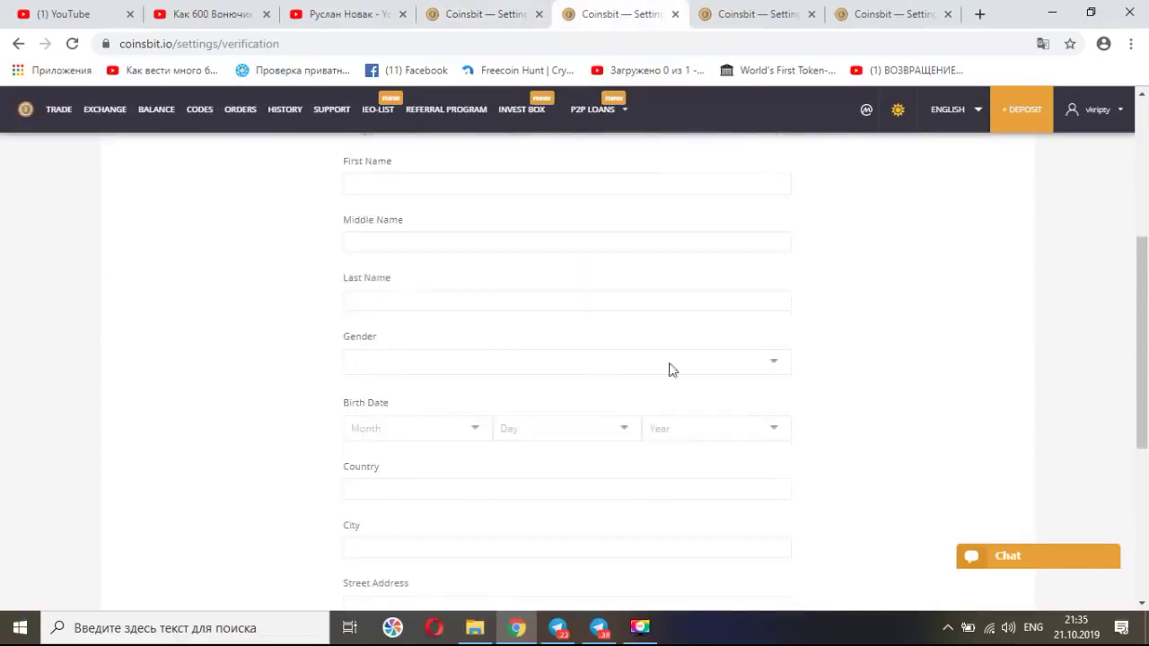
View the gender options without choosing one, and review the birth date and address fields down to the form's end.
click(428, 368)
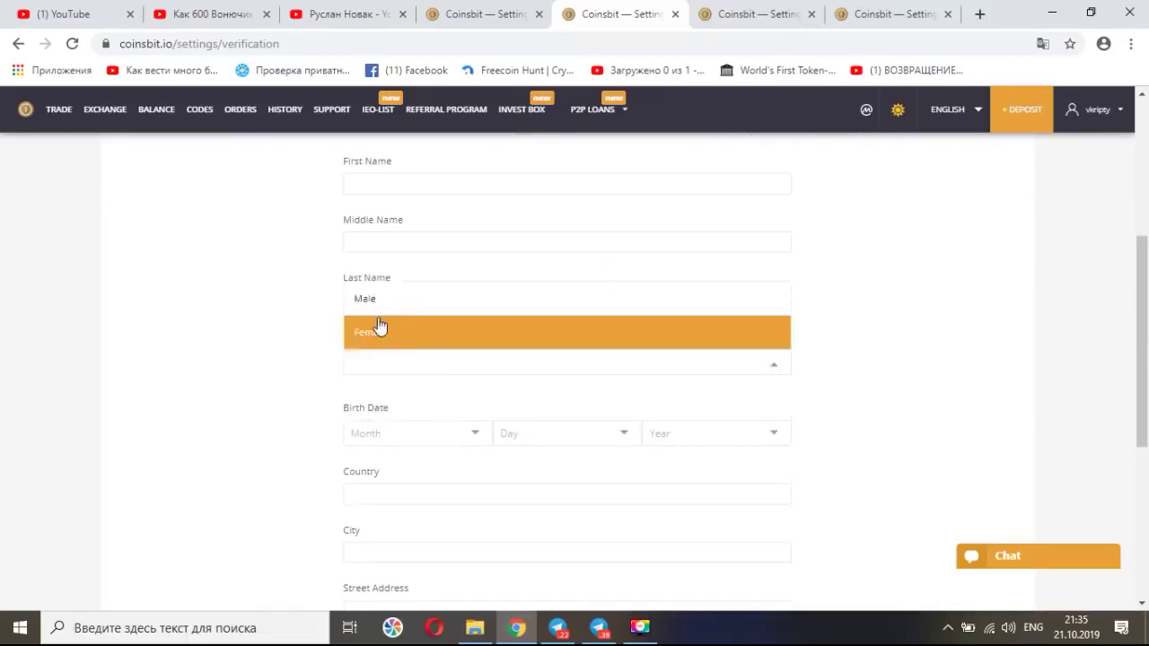
click(949, 336)
scroll(405, 367, down, 1)
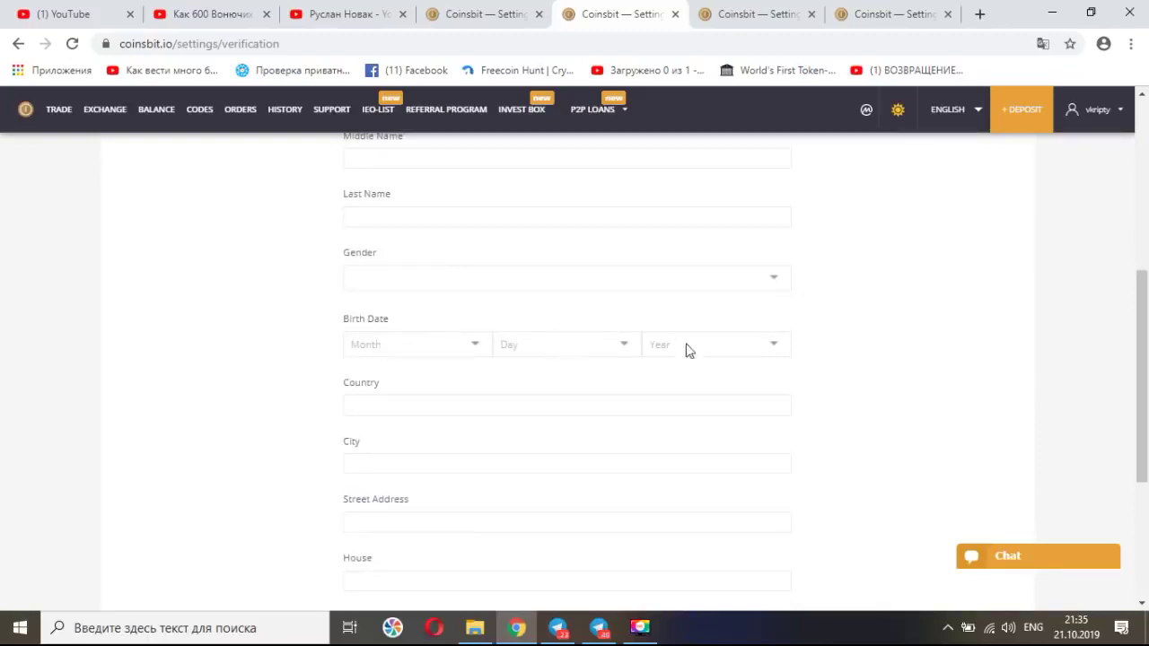
scroll(686, 350, down, 2)
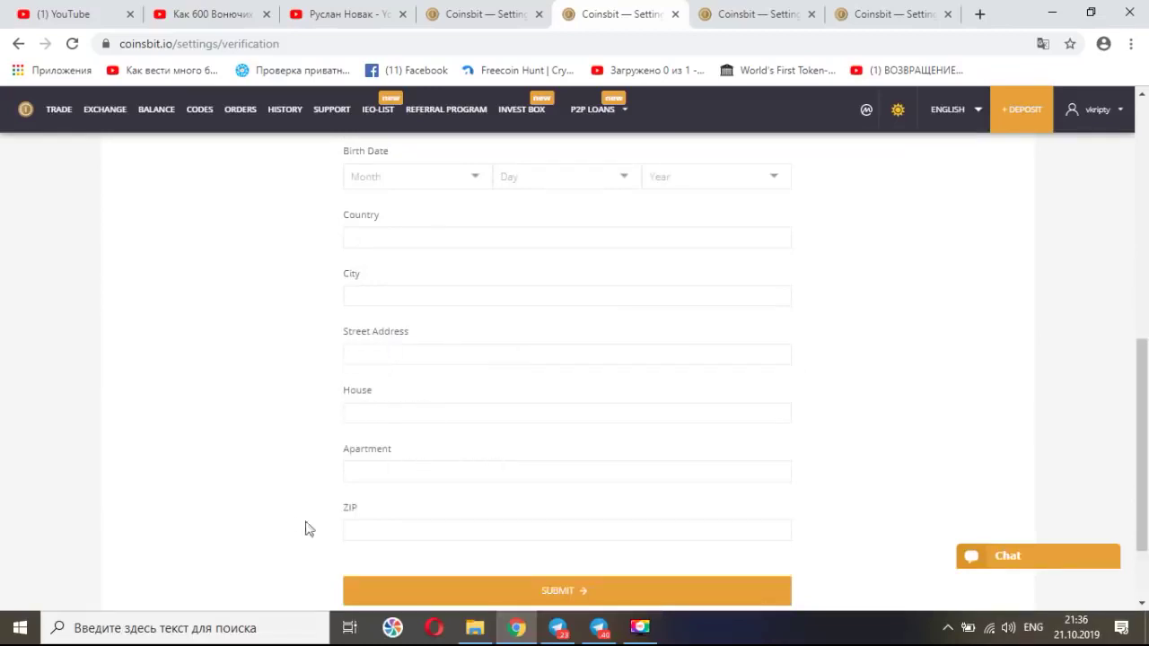
scroll(873, 463, down, 2)
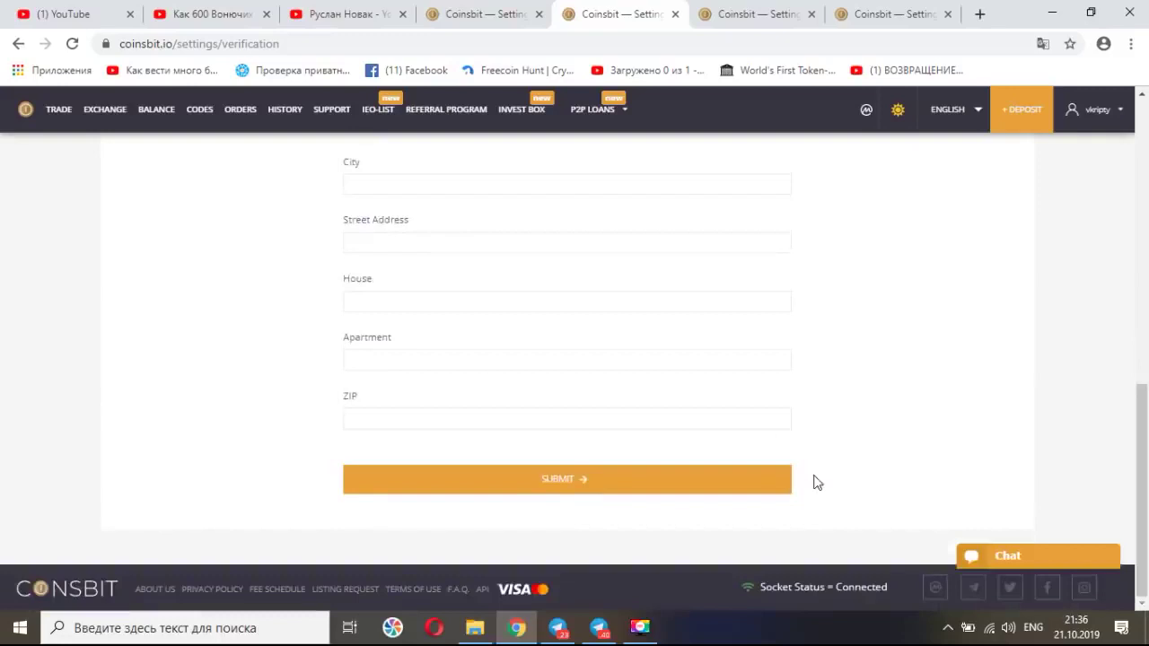
Bring up the blank Documents form and read its accepted ID types in Russian translation before restoring the English original.
key(ctrl+Tab)
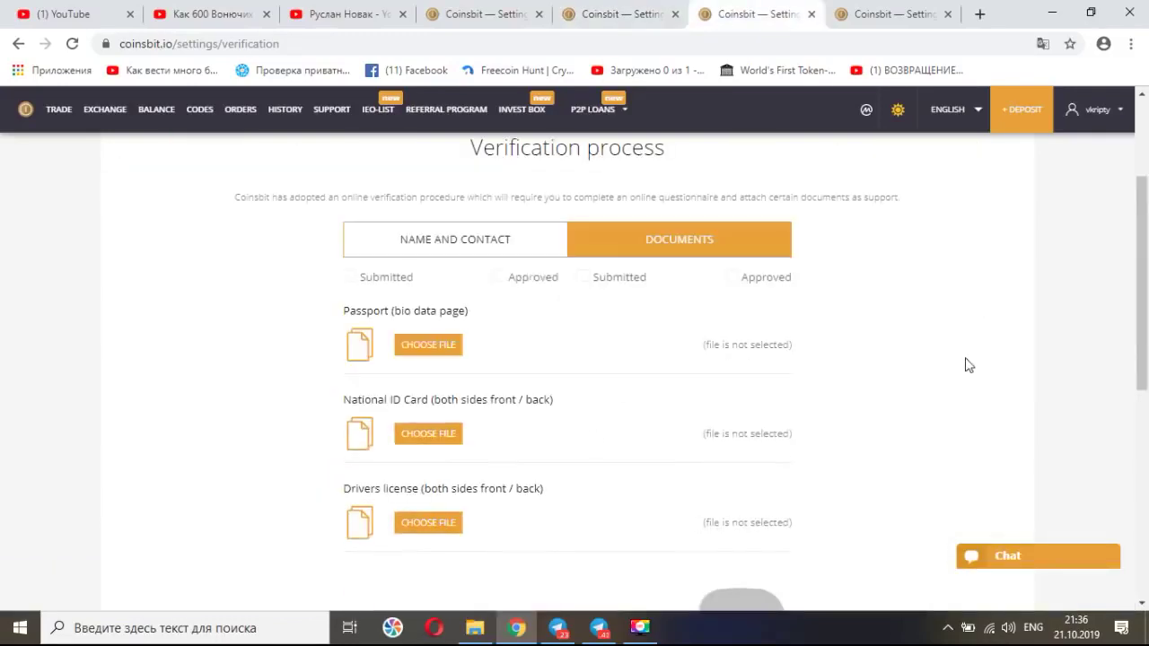
scroll(904, 333, down, 1)
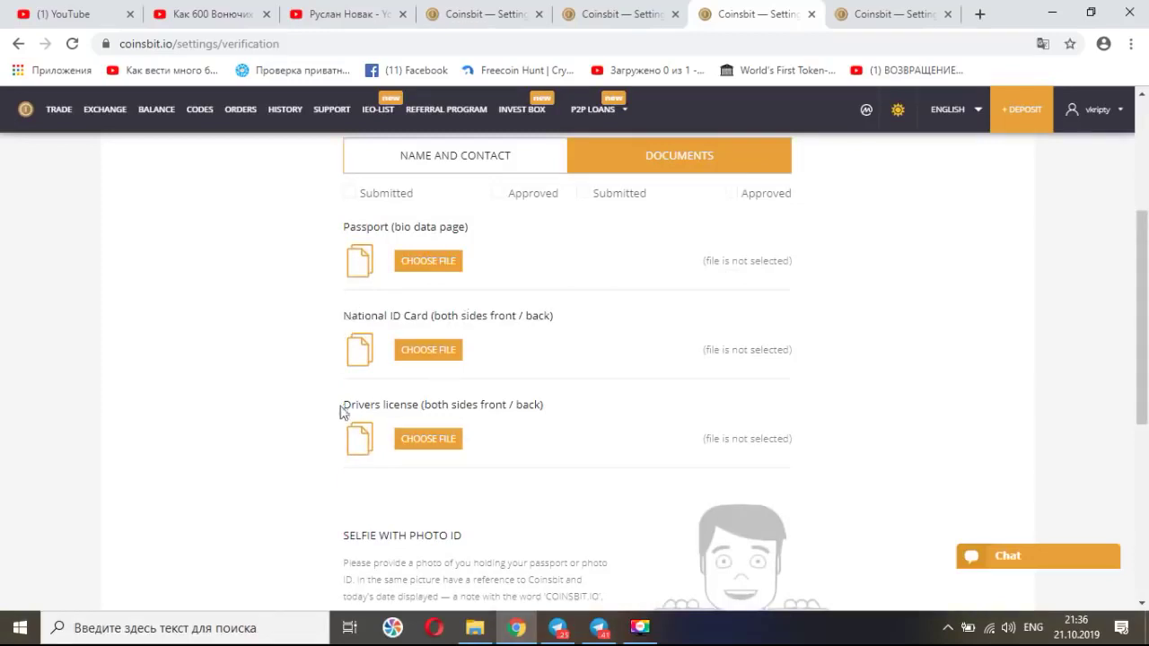
drag(344, 405, 414, 405)
click(418, 404)
right_click(847, 391)
click(902, 532)
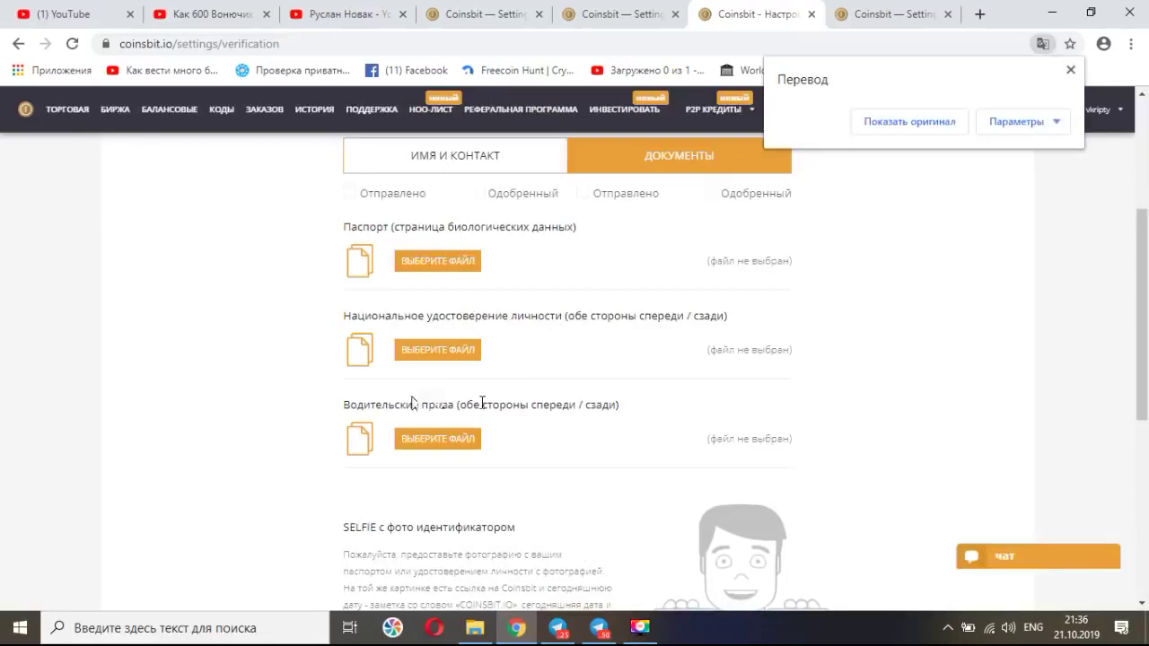
click(889, 128)
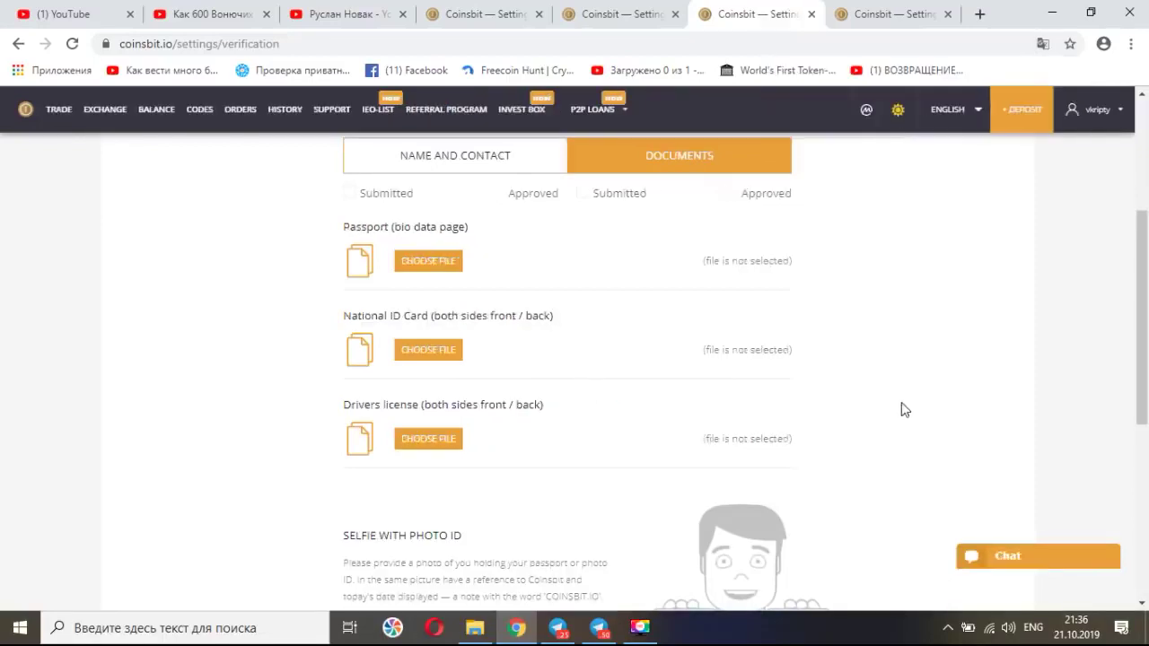
Examine the upload rows for passport, national ID card and drivers license, and the Selfie with Photo ID section.
drag(449, 432, 453, 438)
drag(763, 349, 718, 362)
drag(750, 260, 705, 259)
click(707, 261)
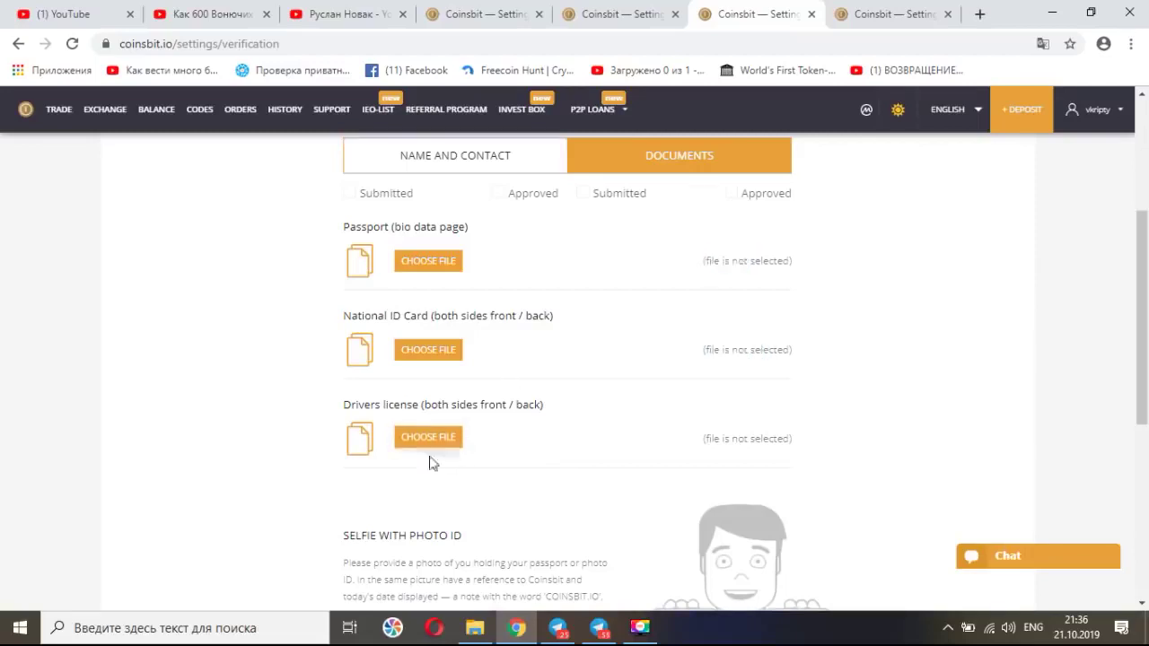
scroll(907, 400, down, 2)
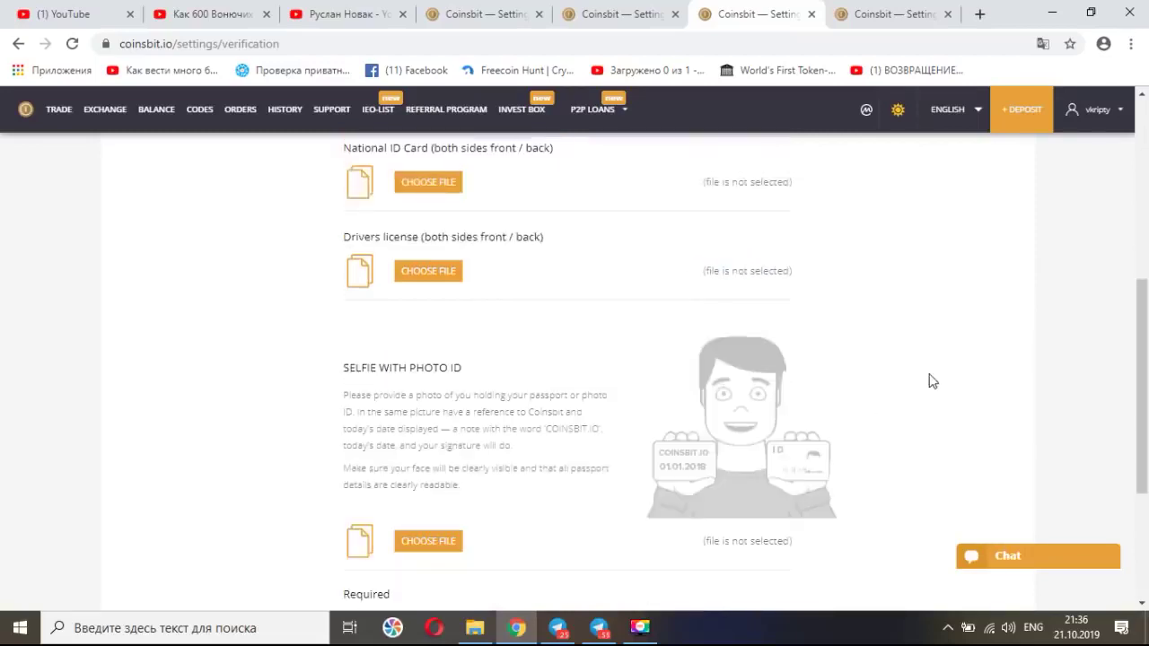
scroll(931, 380, down, 1)
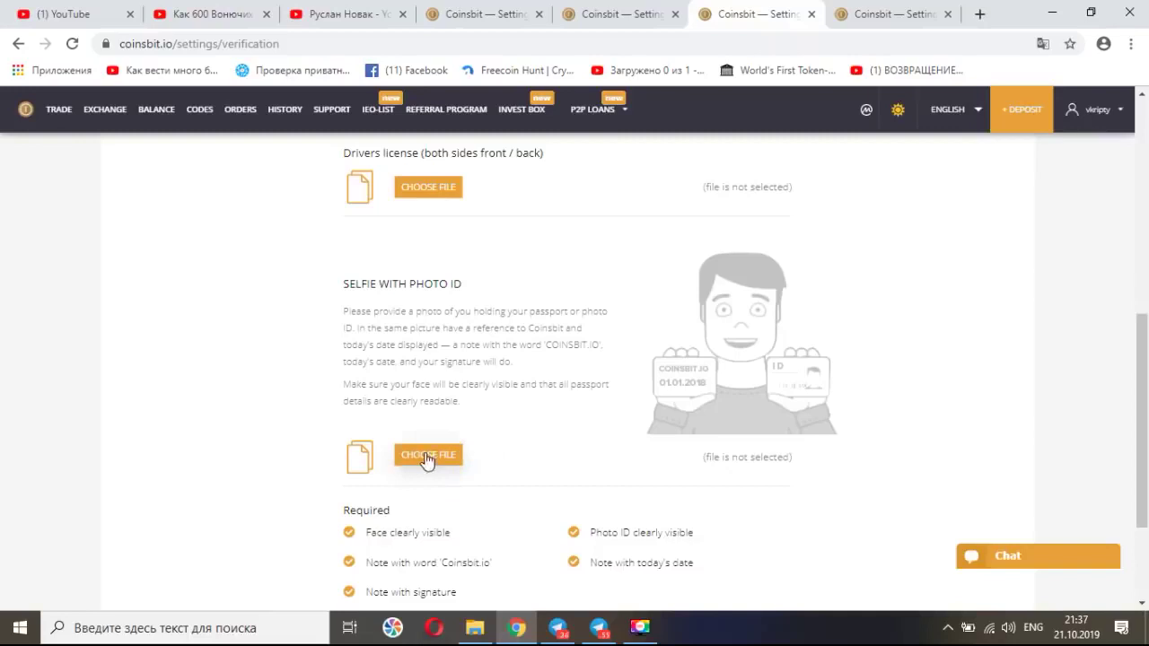
scroll(429, 462, up, 1)
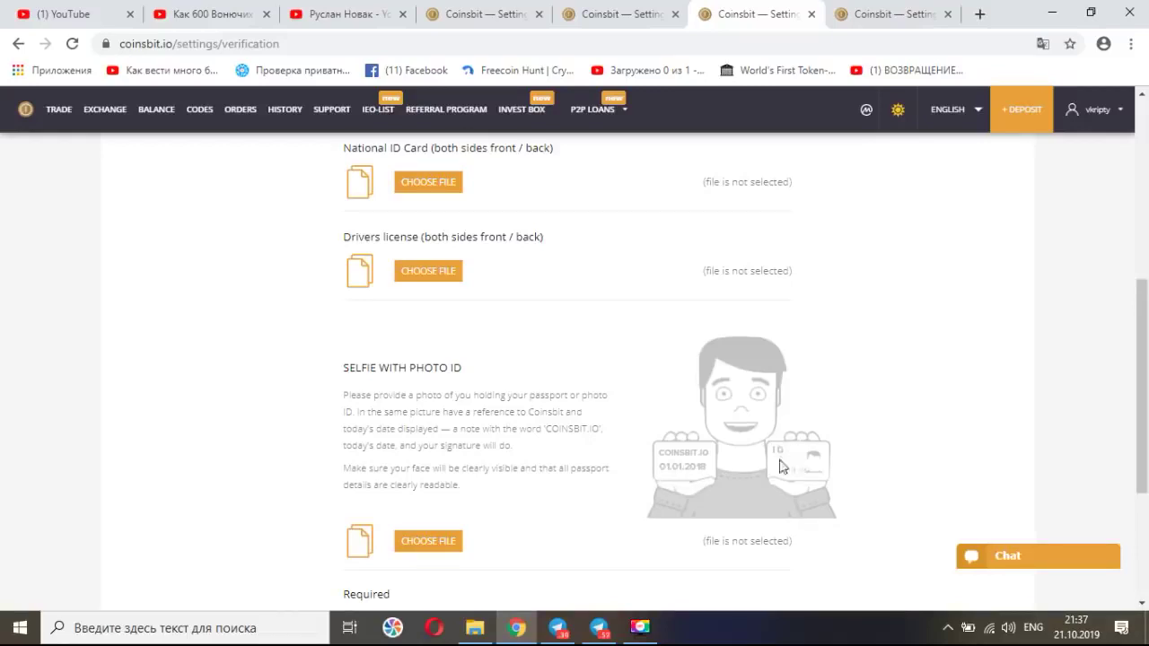
Read the selfie instructions in Russian translation, restore the English original, and review the selfie's required items.
right_click(991, 433)
click(987, 364)
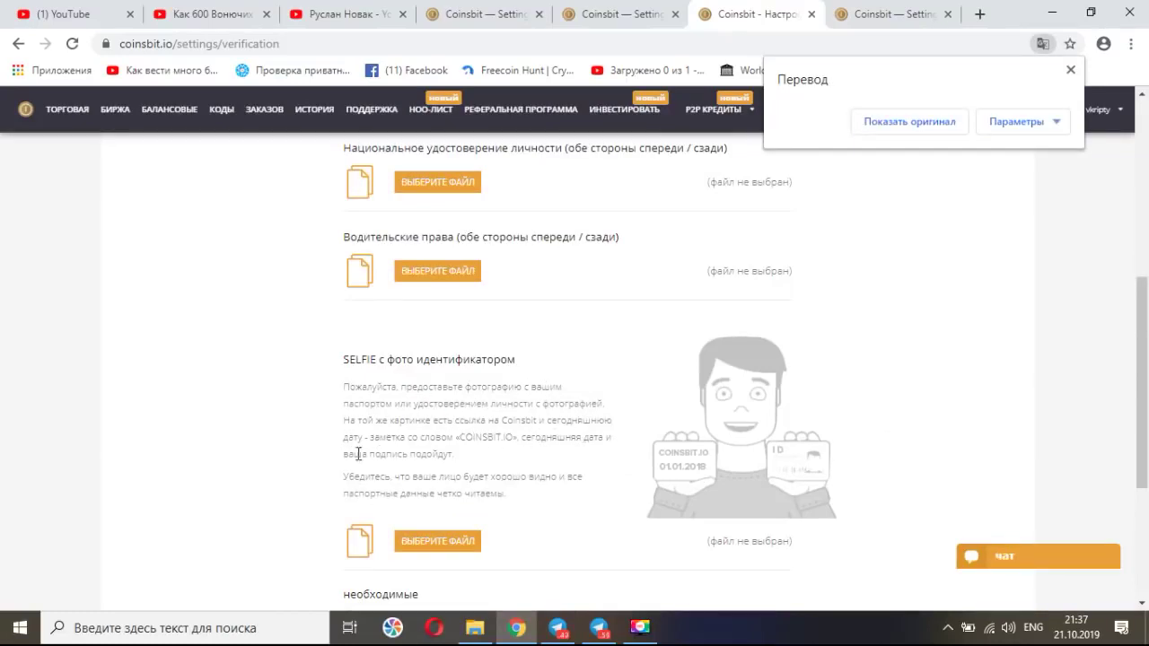
click(908, 122)
scroll(973, 388, down, 2)
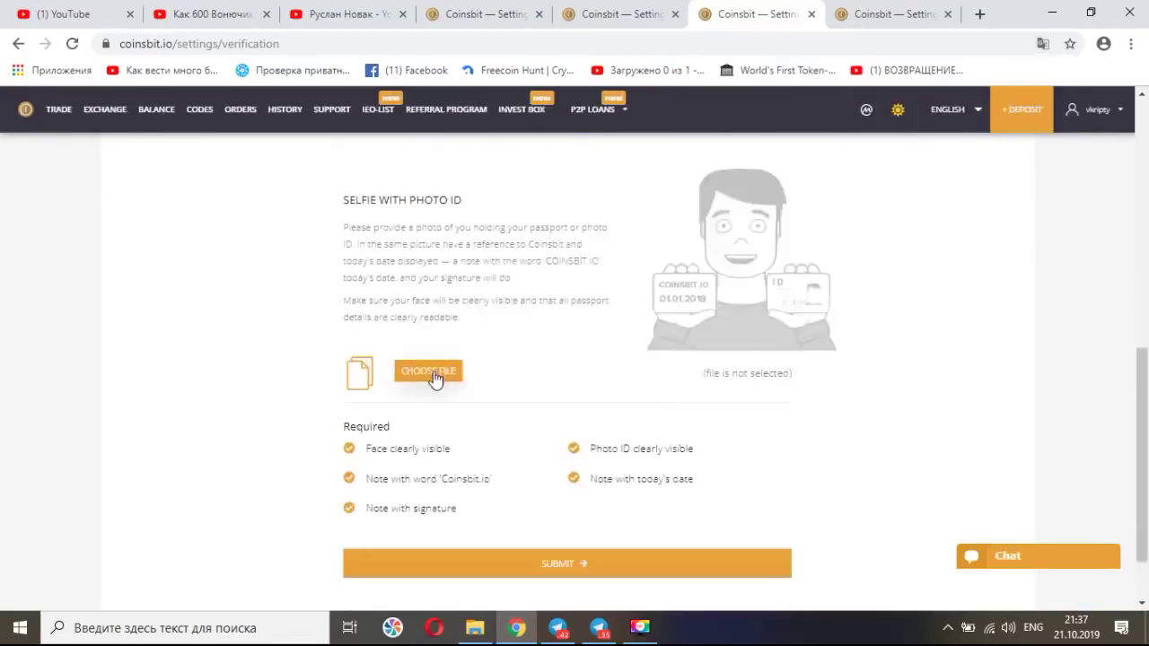
scroll(556, 480, down, 1)
scroll(993, 359, up, 6)
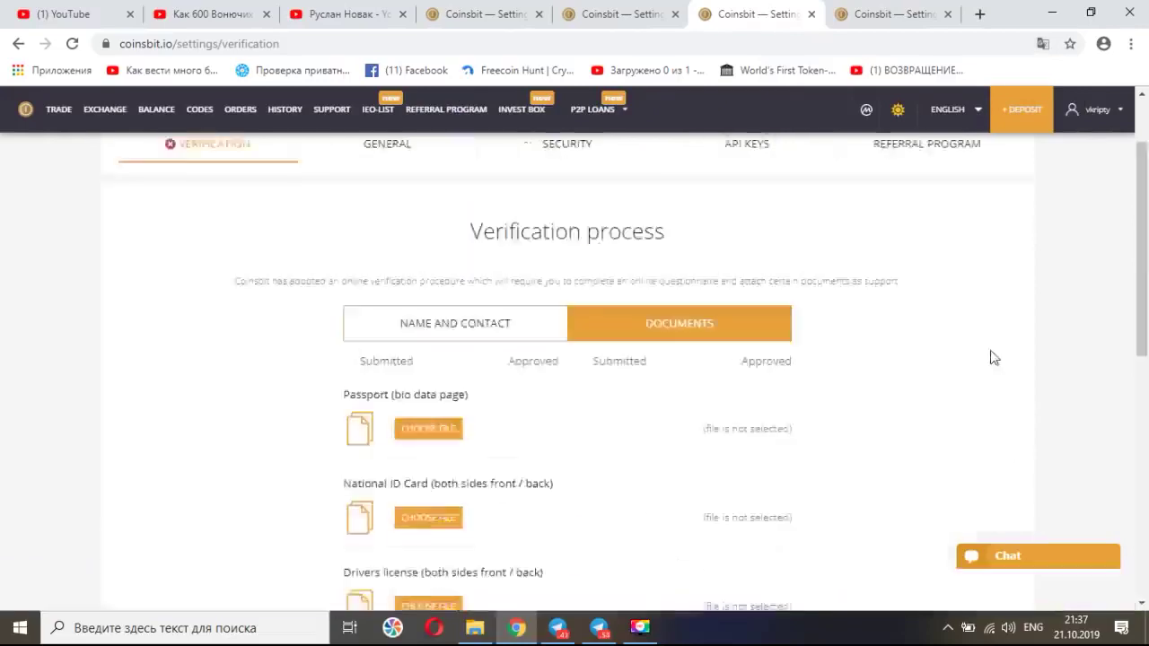
Switch to the already submitted Documents page and examine the sent status of each ID file and the selfie.
click(864, 11)
scroll(736, 333, down, 2)
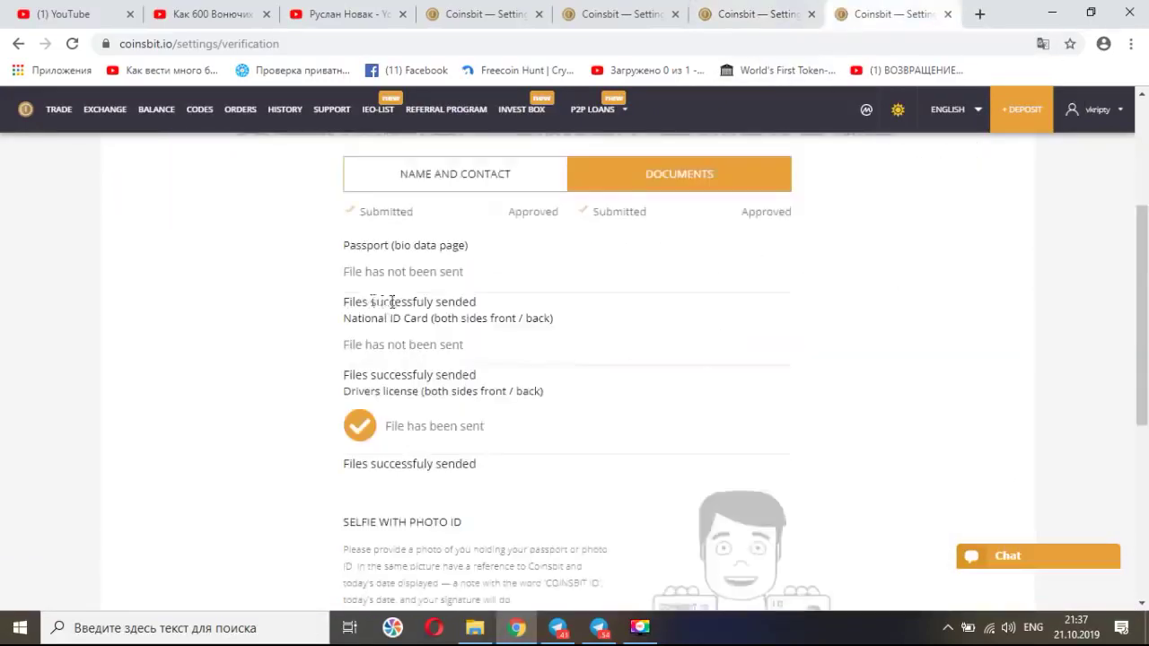
scroll(454, 371, down, 1)
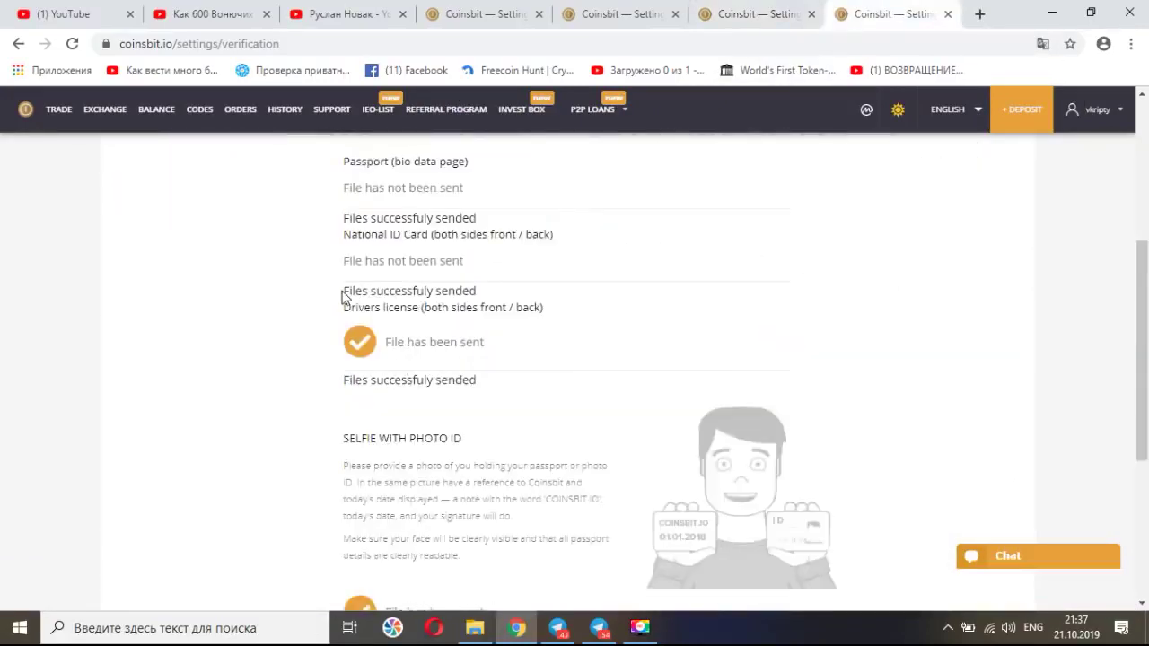
scroll(583, 300, down, 4)
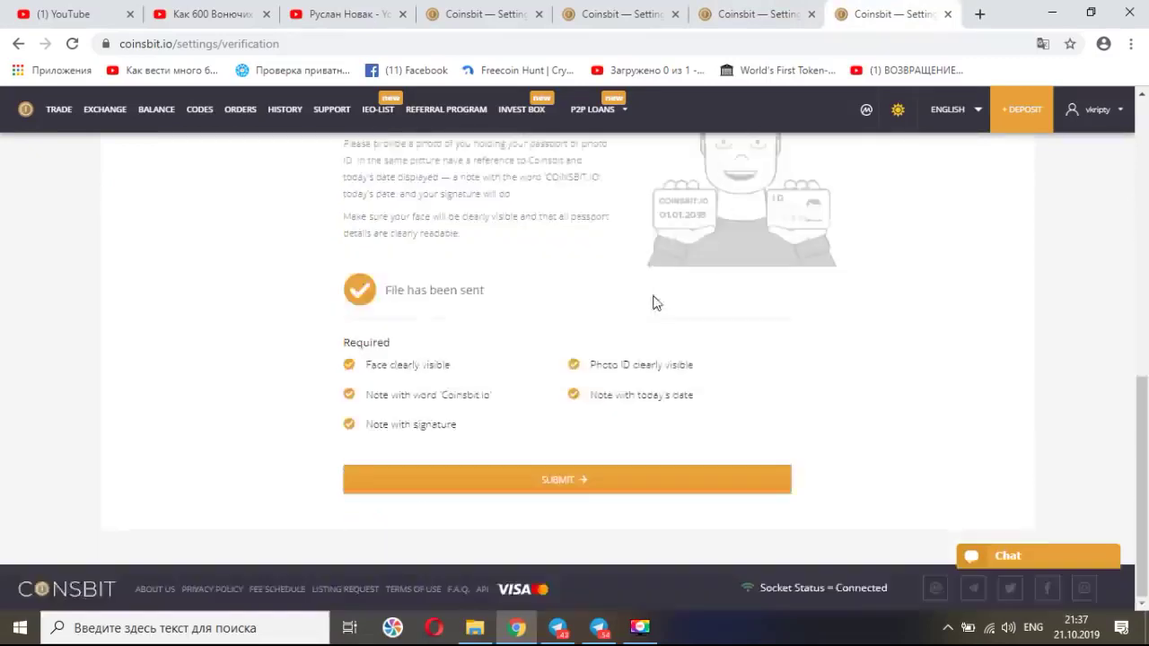
scroll(770, 386, up, 7)
Reload the submitted Documents page and read its submission and approval statuses in Russian translation before restoring English.
click(72, 43)
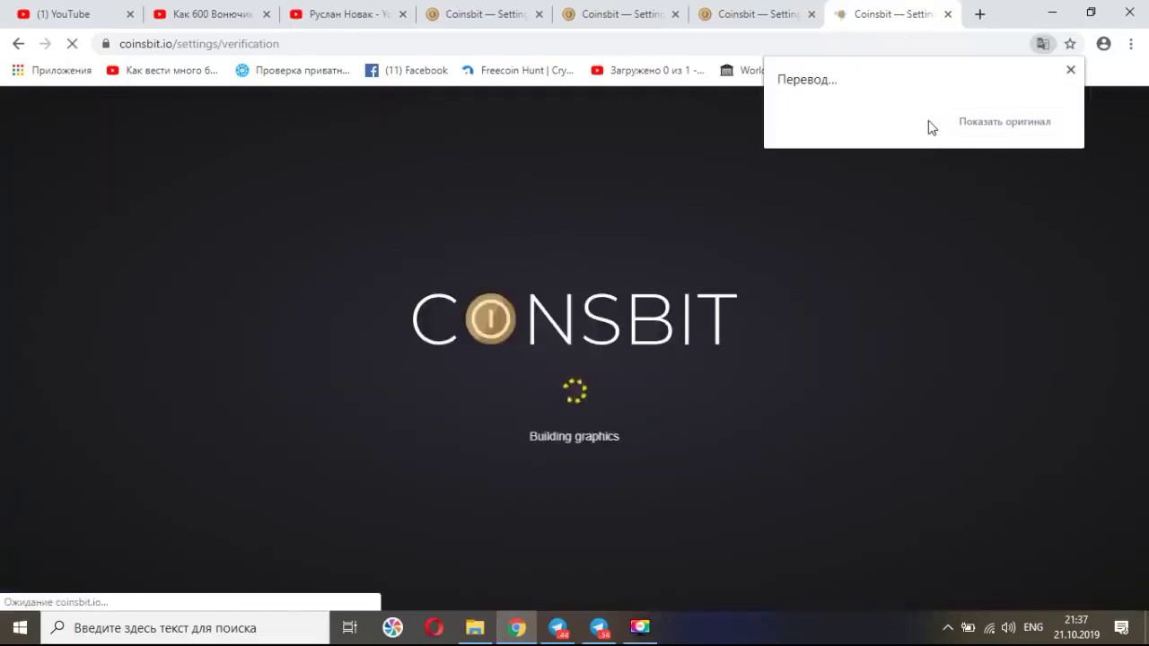
click(928, 129)
scroll(1043, 383, down, 2)
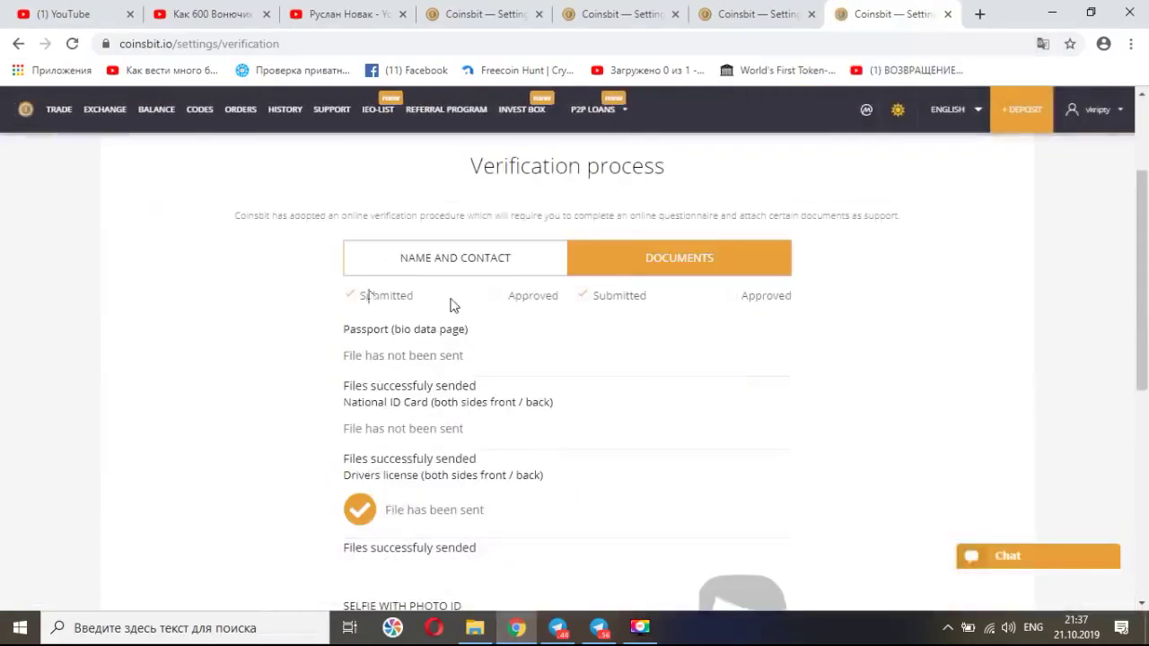
right_click(903, 302)
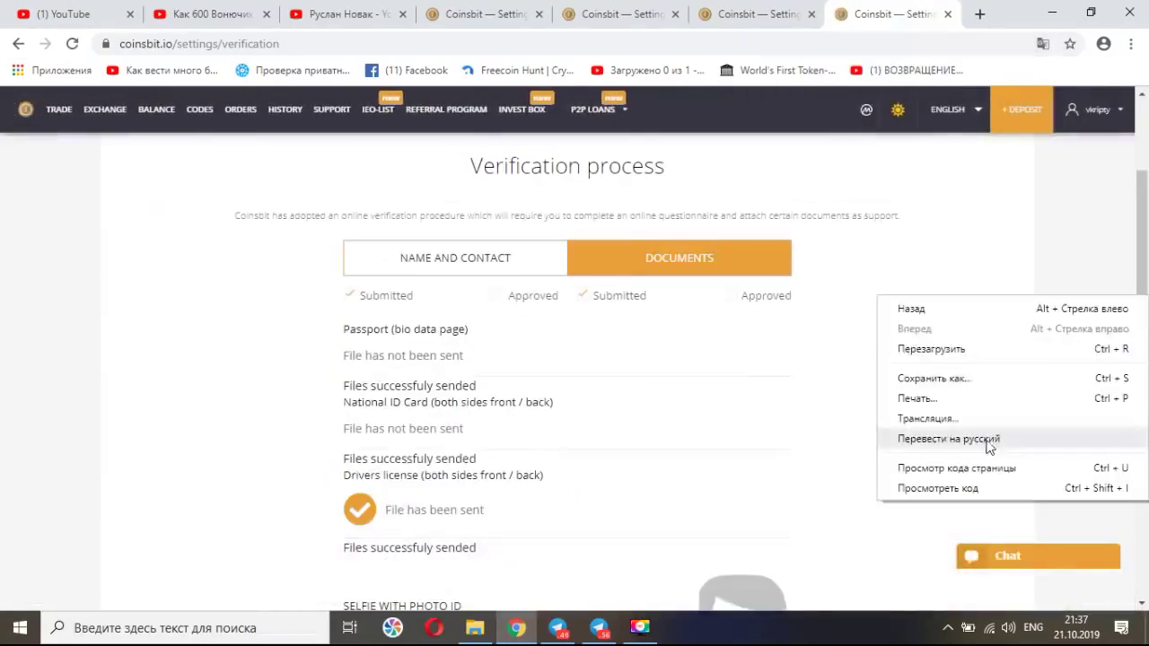
click(933, 447)
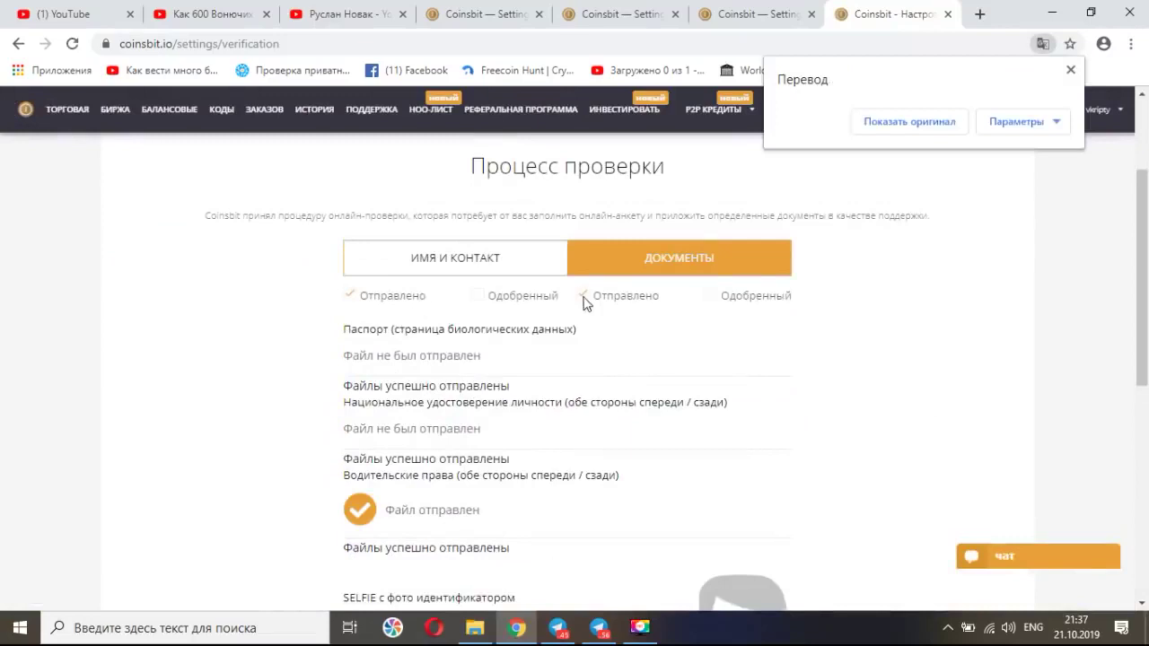
click(928, 123)
scroll(903, 326, down, 4)
scroll(1032, 356, up, 10)
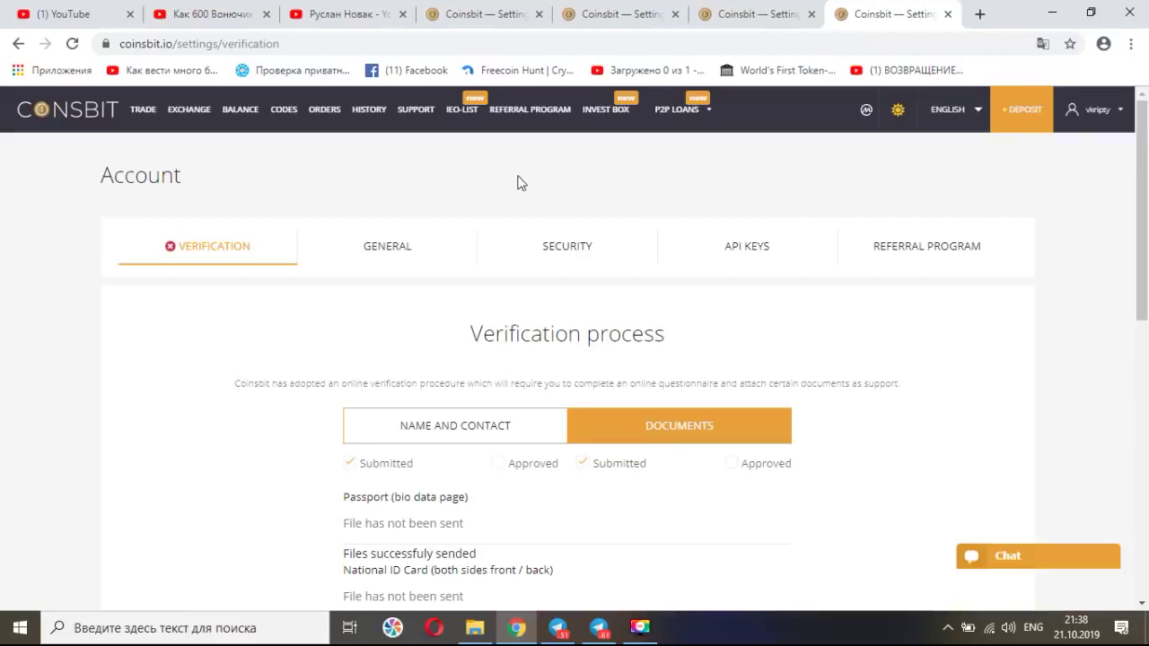
drag(1143, 195, 1136, 230)
scroll(1108, 241, down, 3)
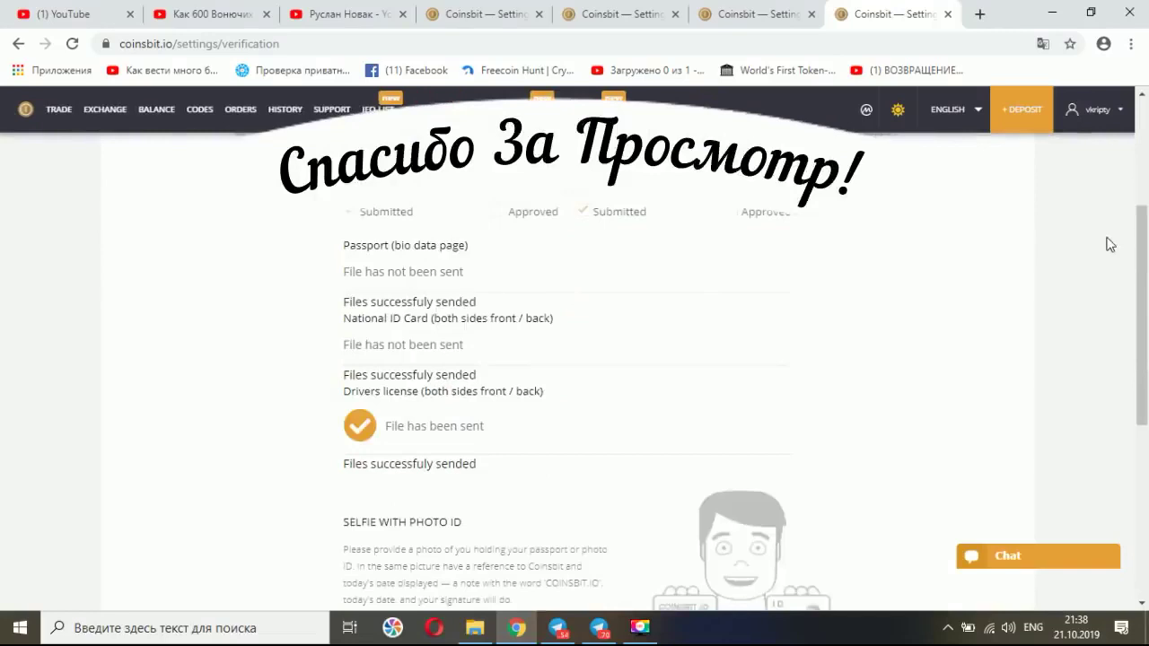